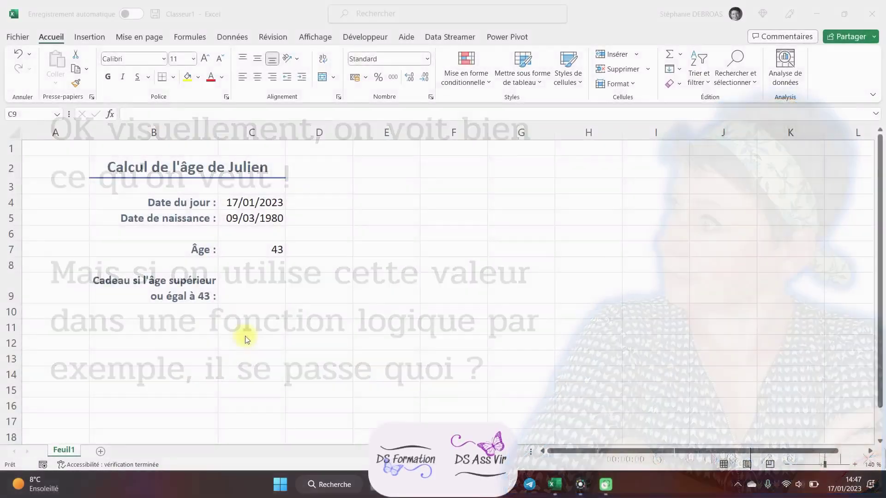
# Step: In C9, enter a SI formula returning "cadeau" when the age in C7 is >=43 and "pas de cadeau" otherwise, and select the age cell
pyautogui.click(257, 298)
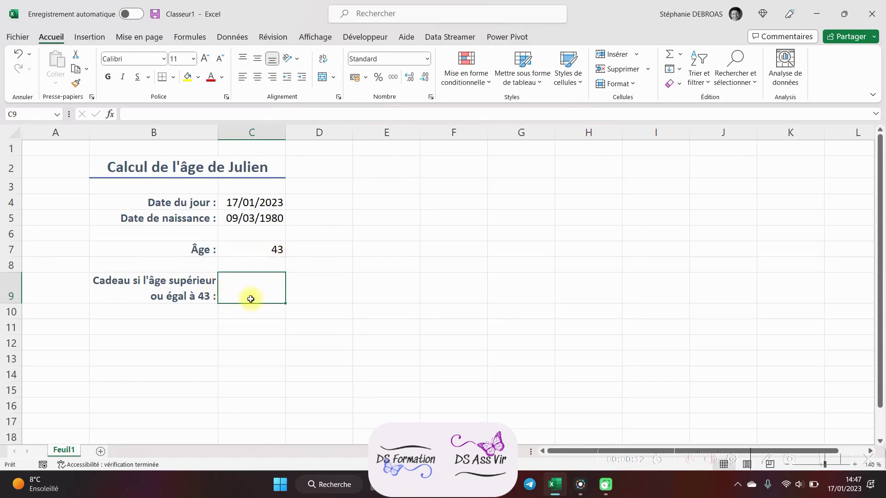
pyautogui.write('=si(')
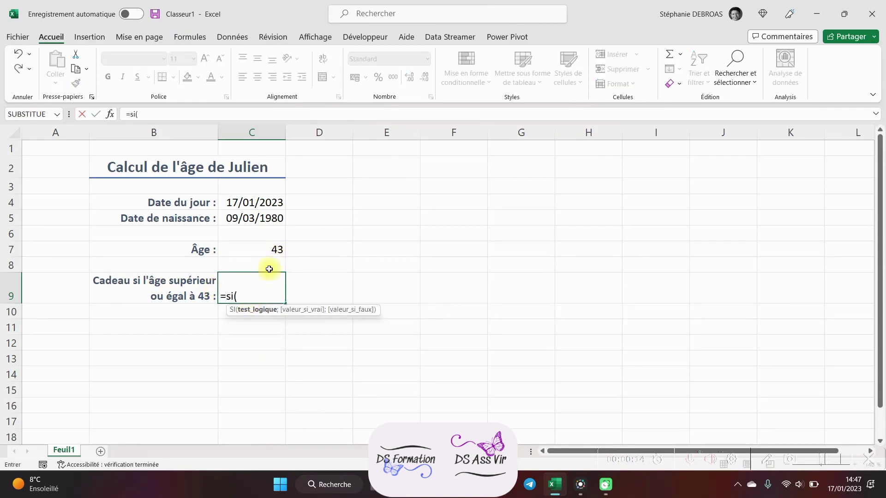
pyautogui.click(269, 244)
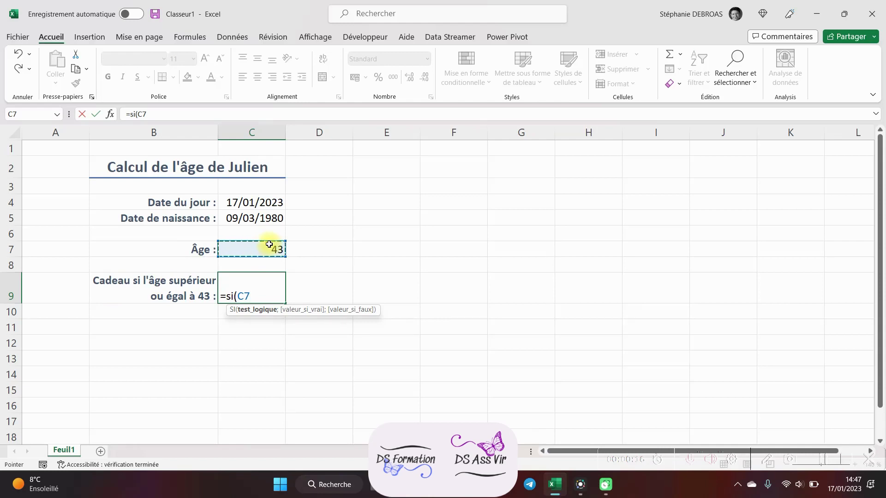
pyautogui.write('>=43;"c')
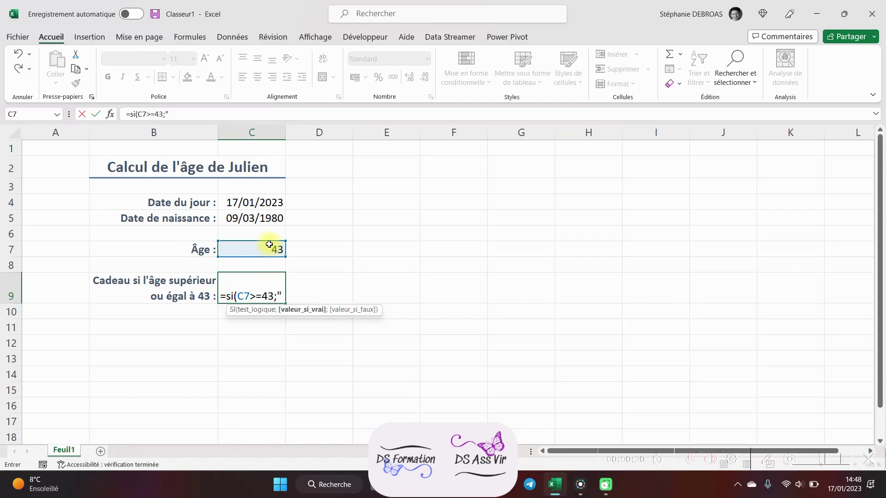
pyautogui.write('adeau";')
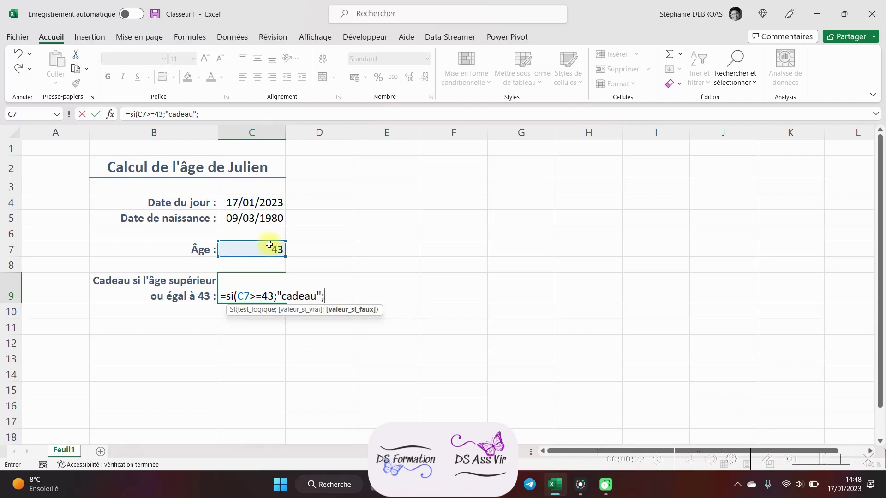
pyautogui.write('"pas de cadeau"')
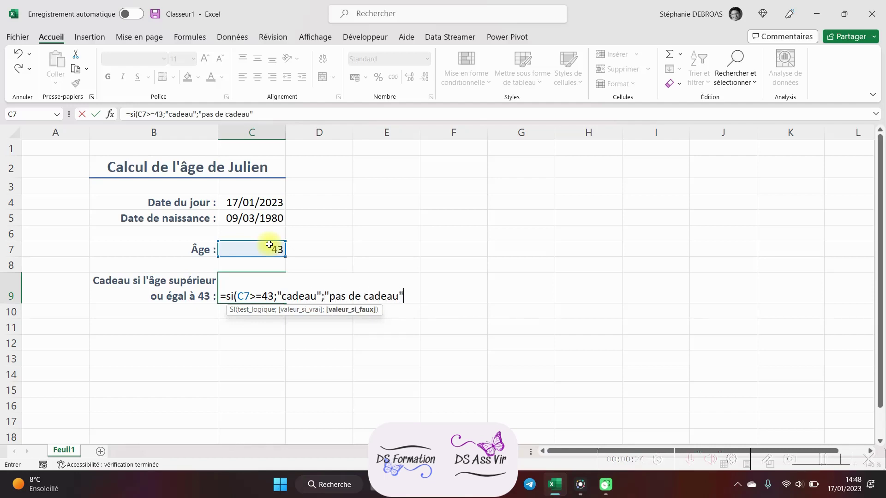
pyautogui.write(')')
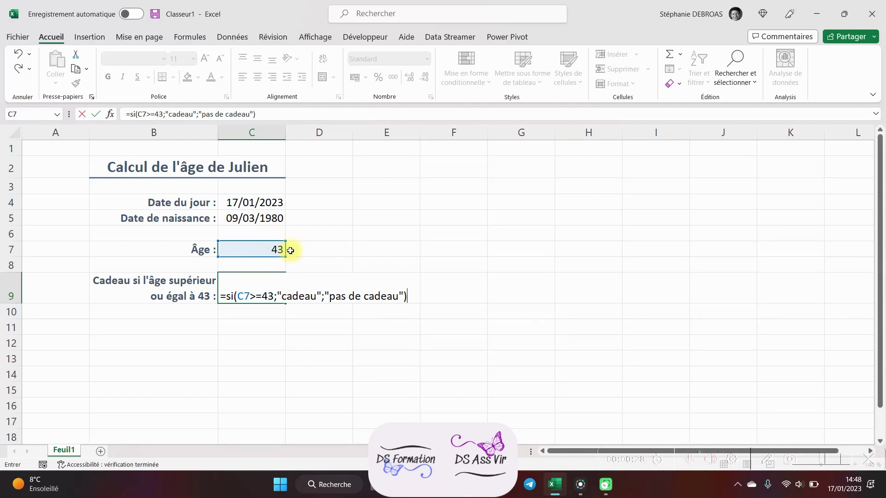
pyautogui.press('Return')
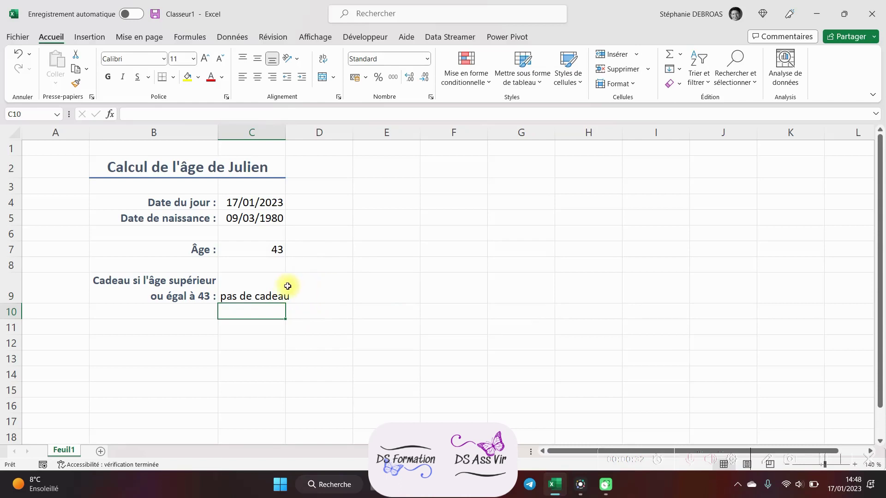
pyautogui.click(271, 249)
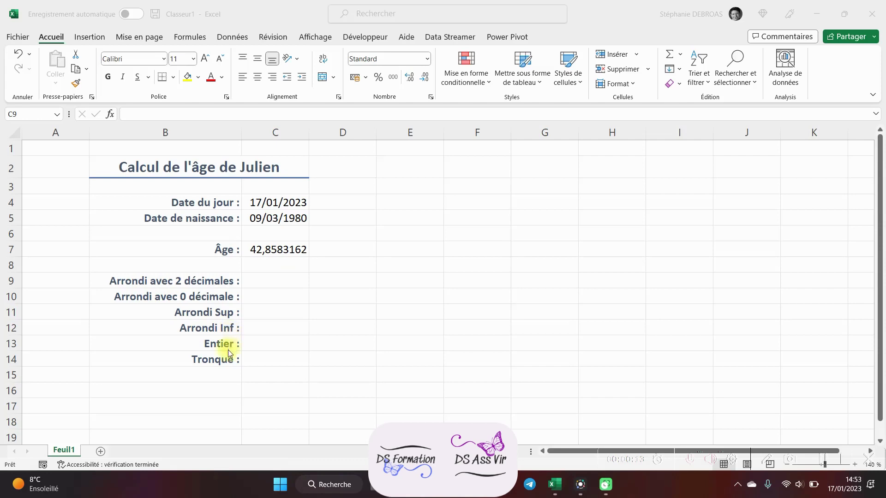
# Step: Round the age in C7 to 2 decimals in cell C9 with the ARRONDI function
pyautogui.click(281, 279)
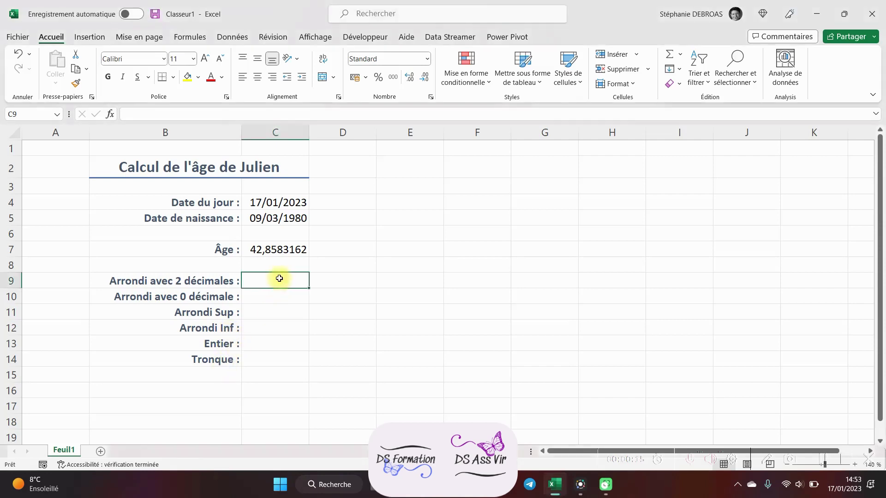
pyautogui.write('=arr')
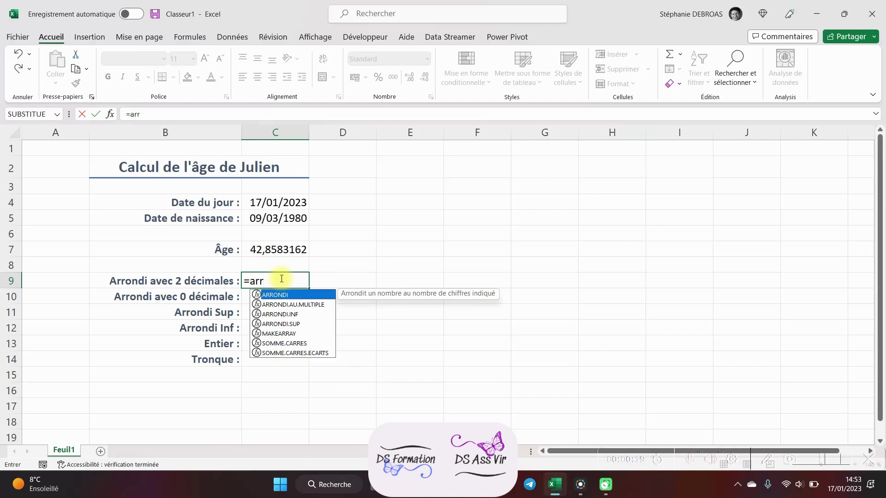
pyautogui.press('Tab')
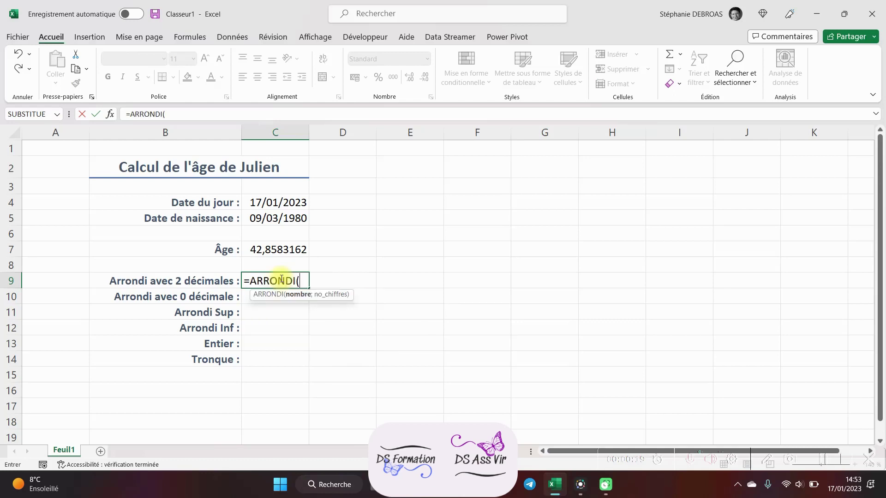
pyautogui.click(283, 250)
pyautogui.write(';')
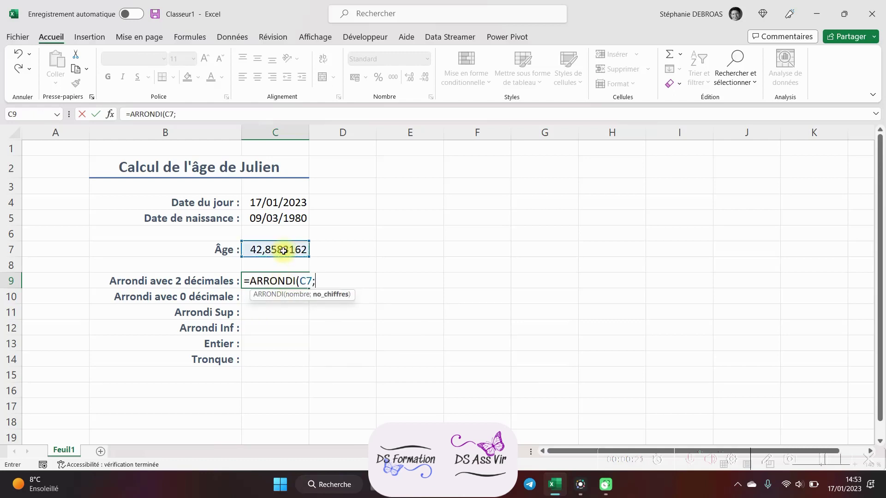
pyautogui.write('2)')
pyautogui.press('Return')
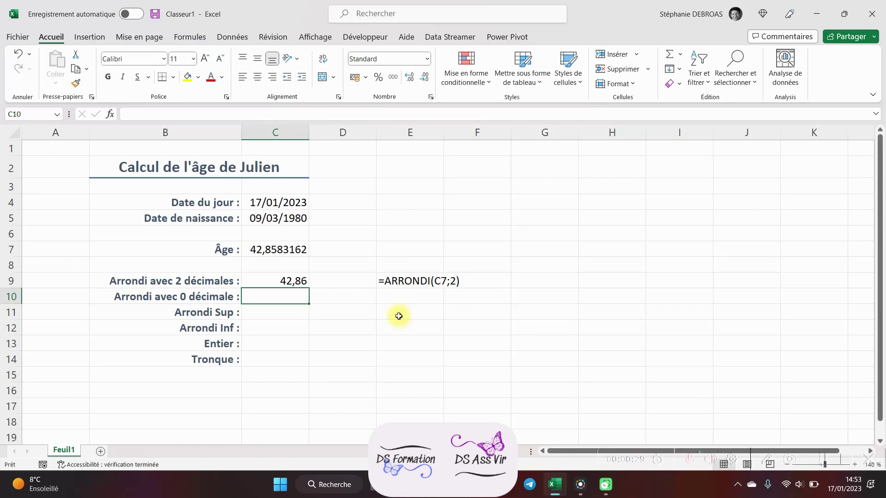
# Step: Round the age in C7 to 0 decimals in cell C10 with the ARRONDI function
pyautogui.write('=ARRONDI(')
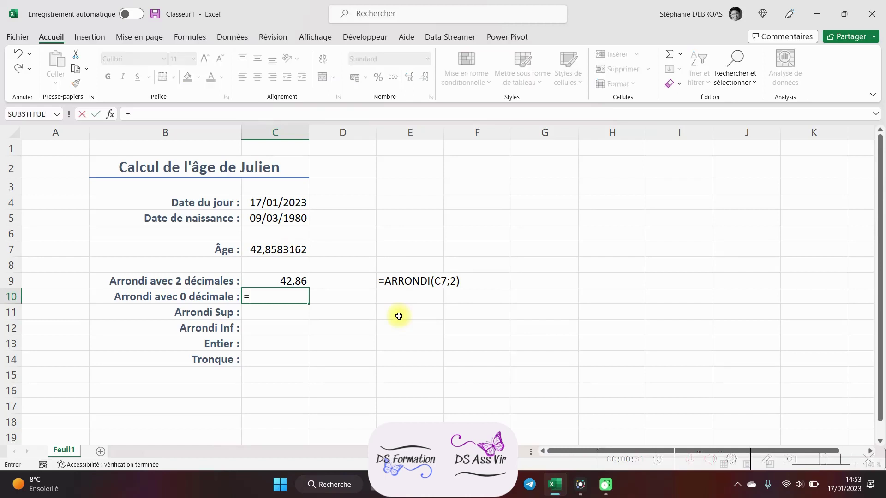
pyautogui.click(292, 249)
pyautogui.write(';0')
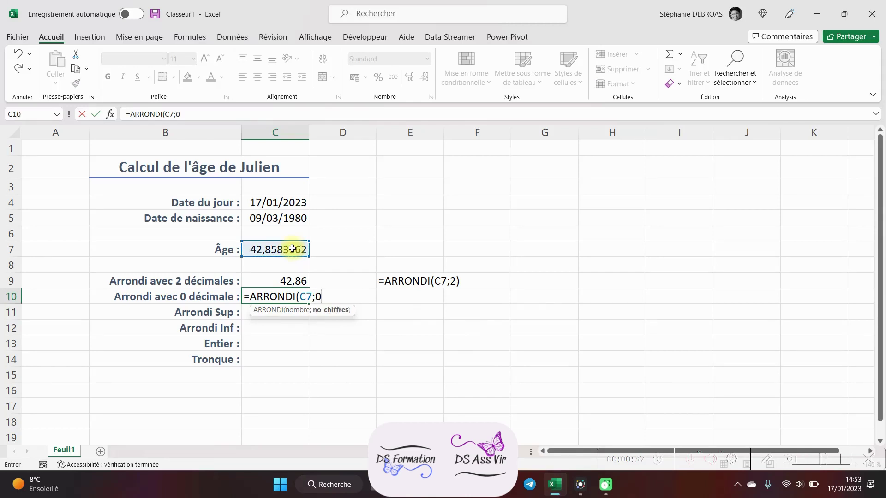
pyautogui.write(')')
pyautogui.press('Return')
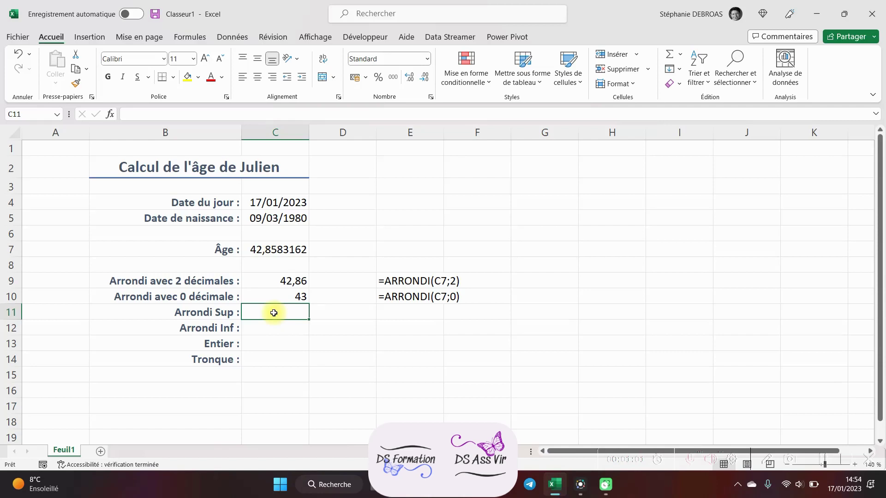
# Step: Round the age in C7 up to 0 decimals in the Arrondi Sup row (C11) with ARRONDI.SUP
pyautogui.write('=arr')
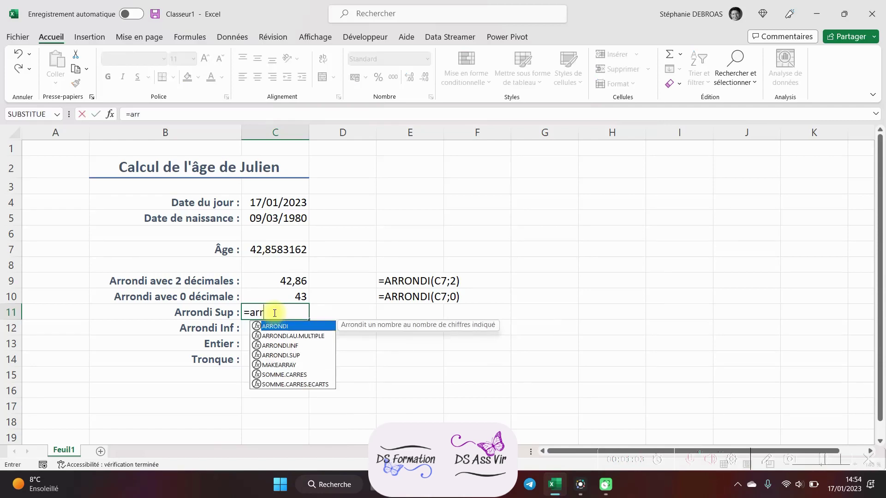
pyautogui.doubleClick(301, 358)
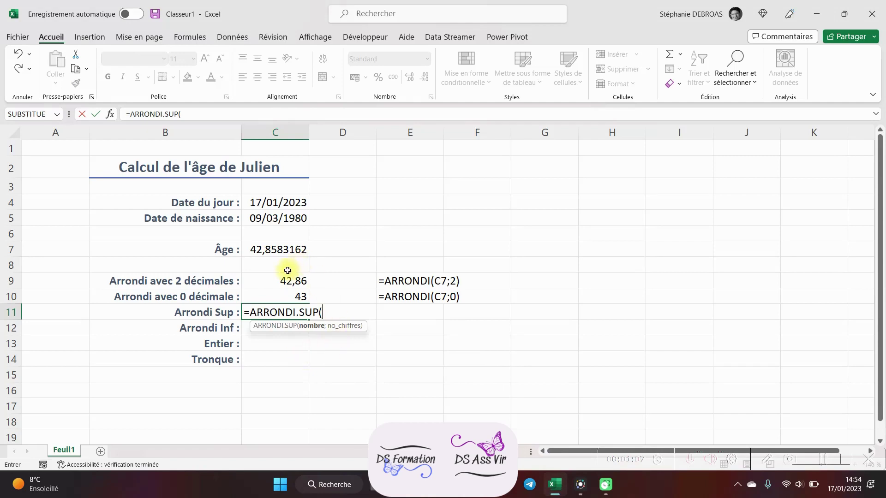
pyautogui.click(283, 253)
pyautogui.write(';')
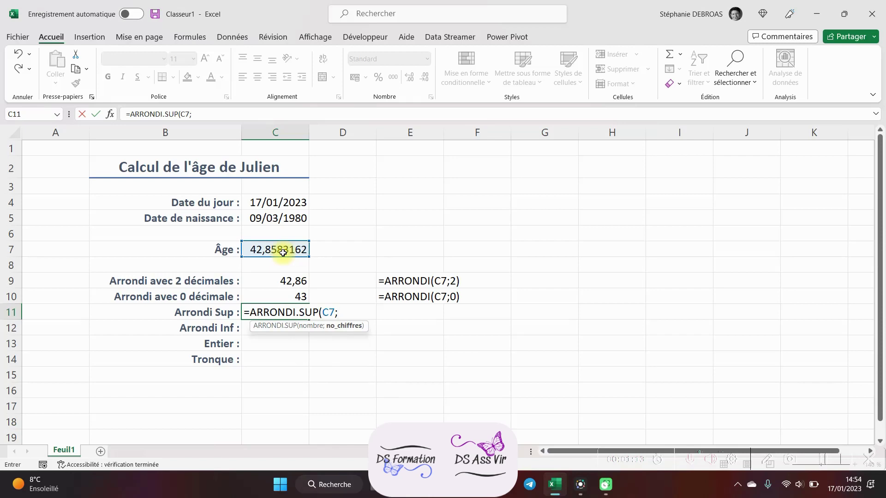
pyautogui.write('0)')
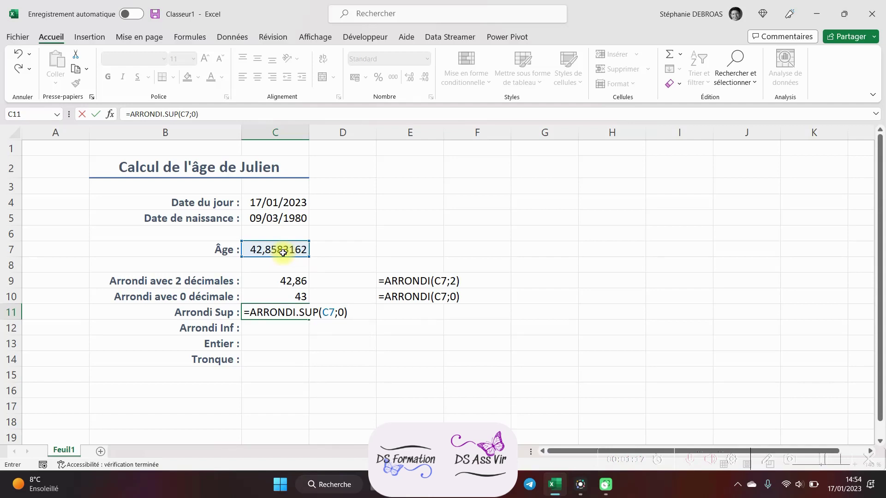
pyautogui.press('Return')
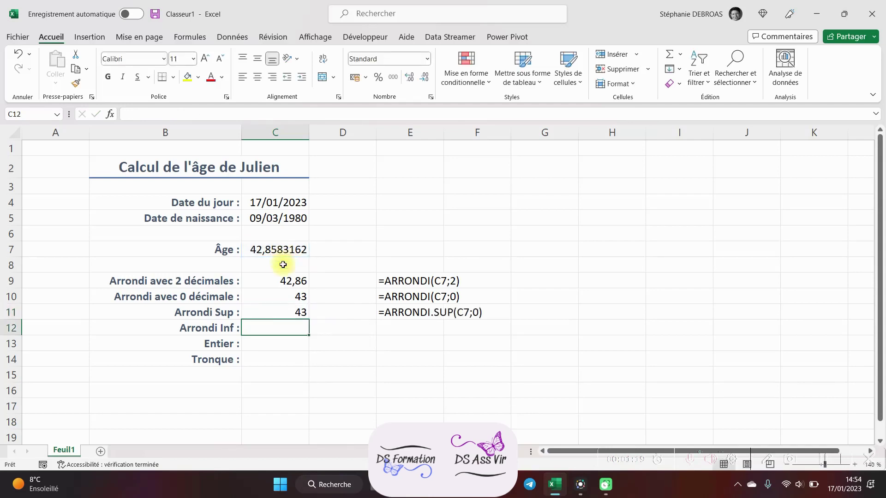
# Step: Round the age in C7 down to 0 decimals in the Arrondi Inf row (C12) with ARRONDI.INF
pyautogui.write('=')
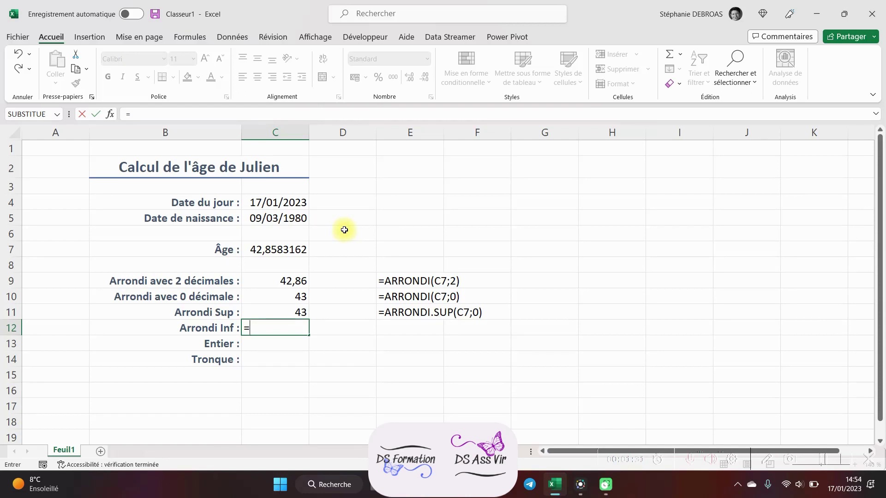
pyautogui.write('arr')
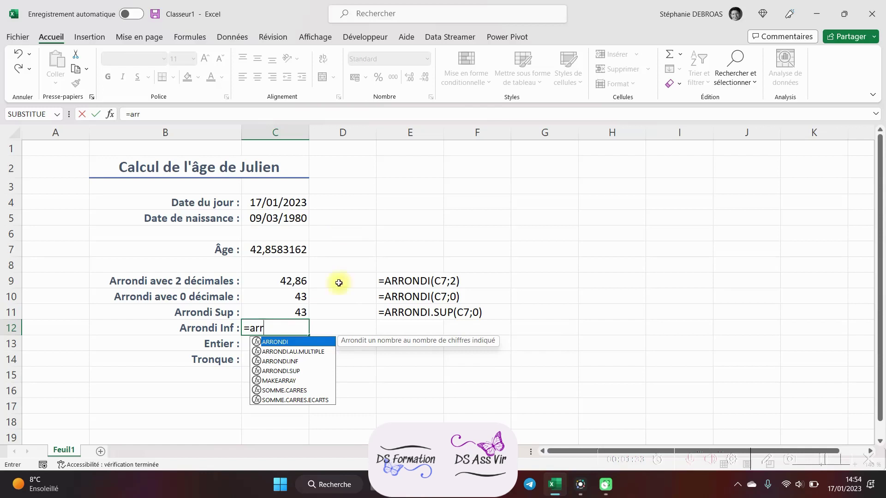
pyautogui.doubleClick(293, 361)
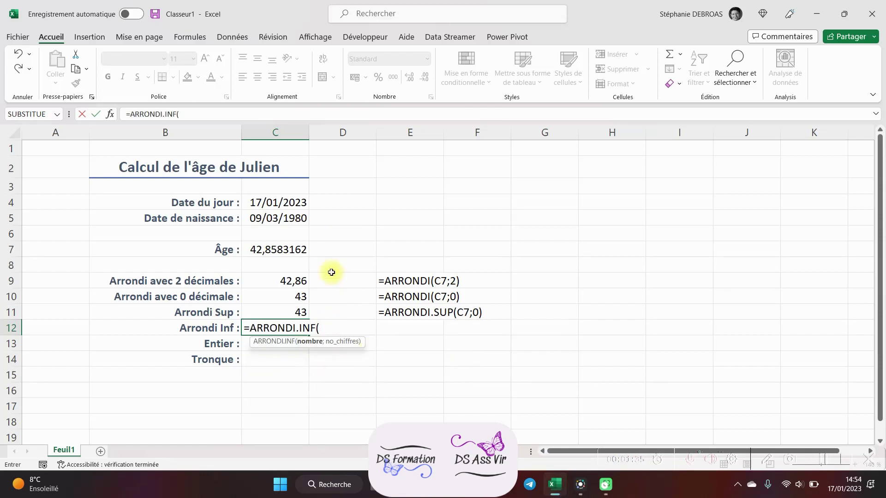
pyautogui.click(289, 248)
pyautogui.write(';')
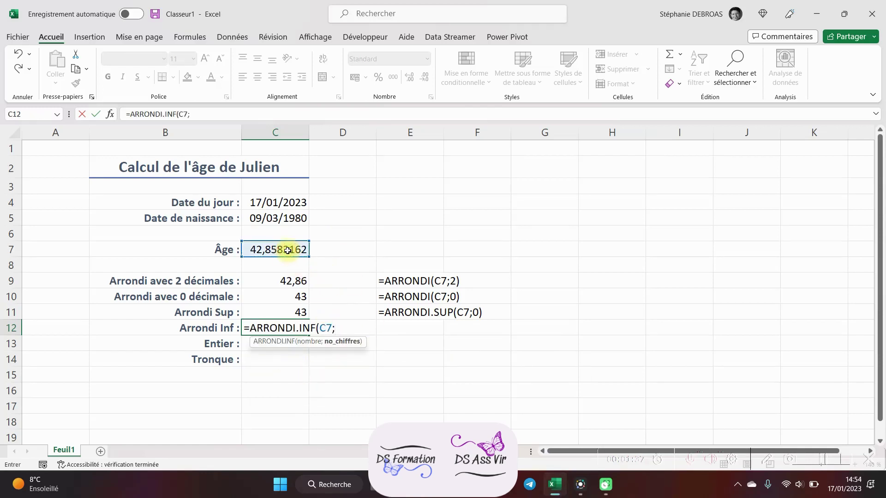
pyautogui.write('0)')
pyautogui.press('Return')
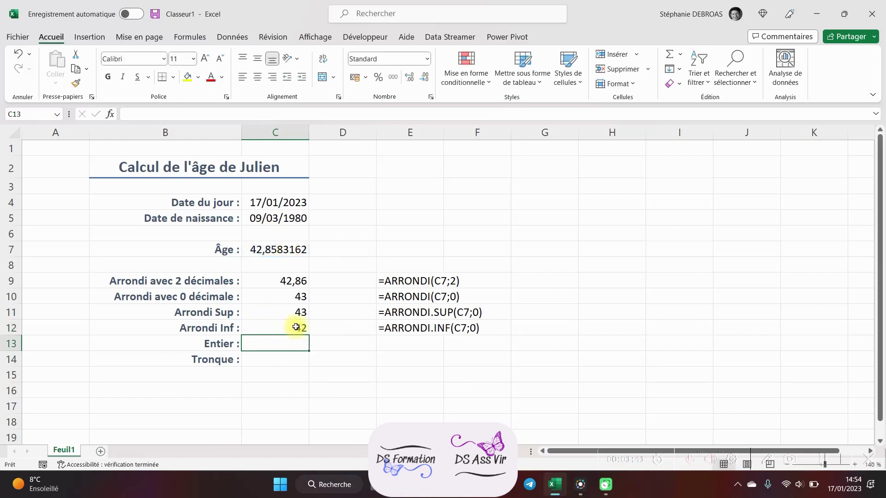
# Step: Extract the integer part of the age in C7 in the Entier row (C13) with the ENT function
pyautogui.write('=ent')
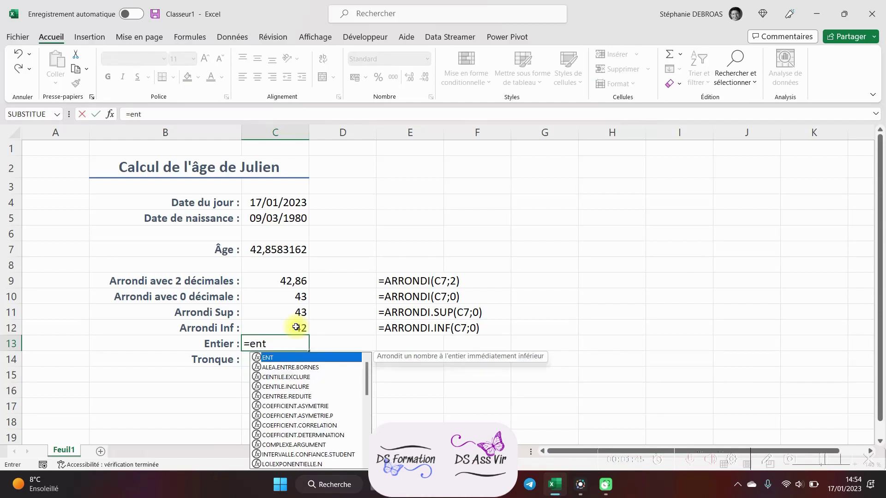
pyautogui.write('(')
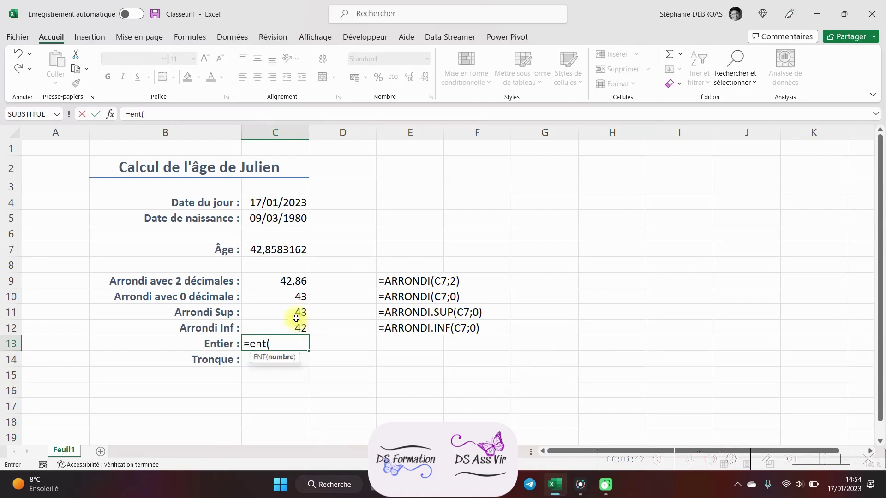
pyautogui.click(269, 251)
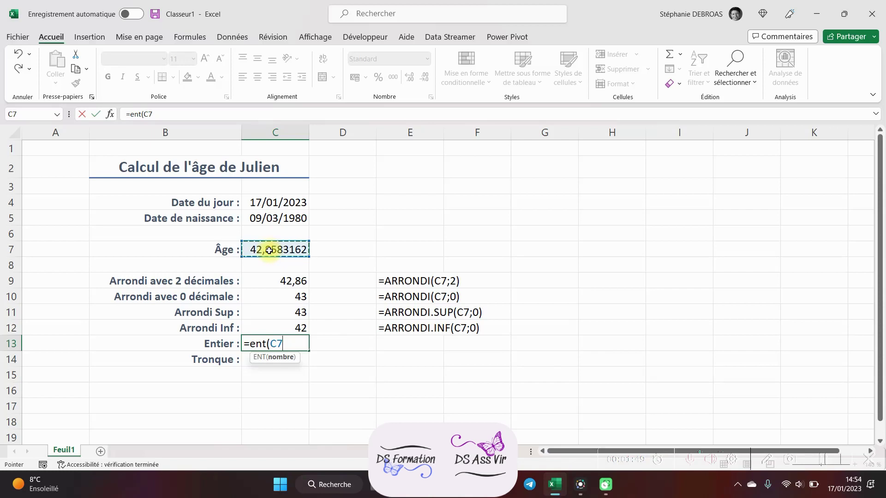
pyautogui.write(')')
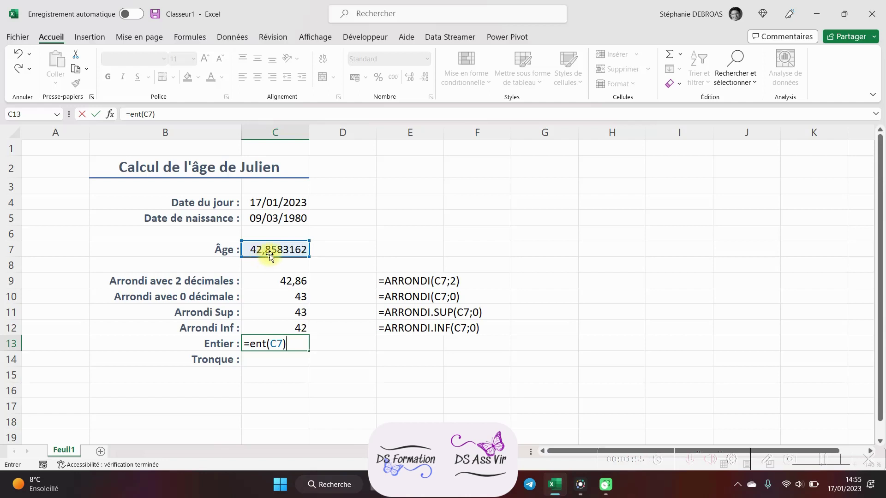
pyautogui.press('Return')
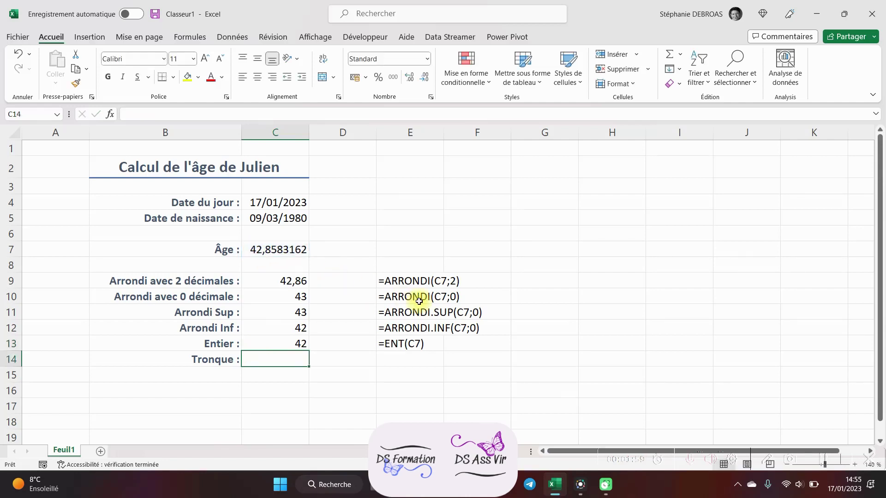
# Step: Truncate the age in C7 to its integer part in the Tronque row (C14) with the TRONQUE function
pyautogui.write('=tron')
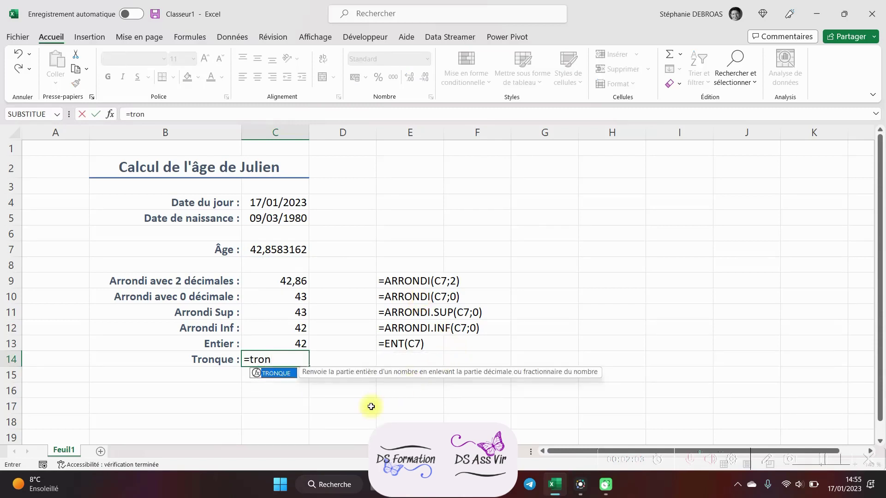
pyautogui.press('Tab')
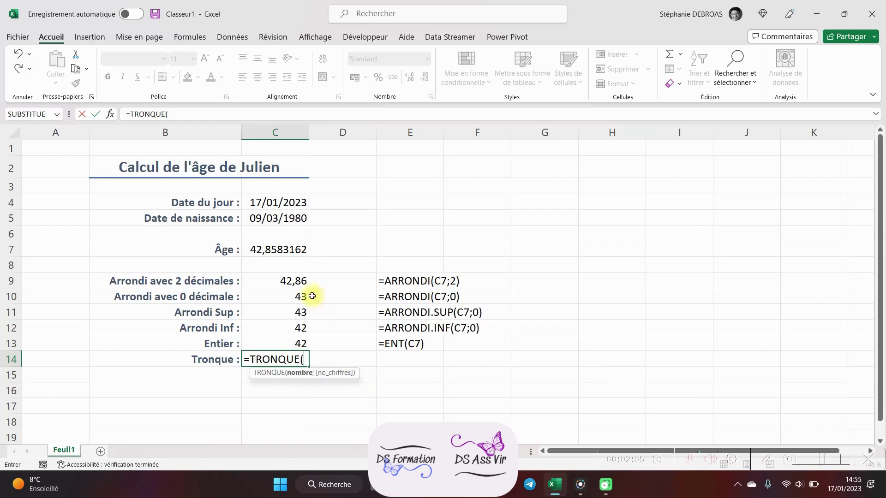
pyautogui.click(282, 247)
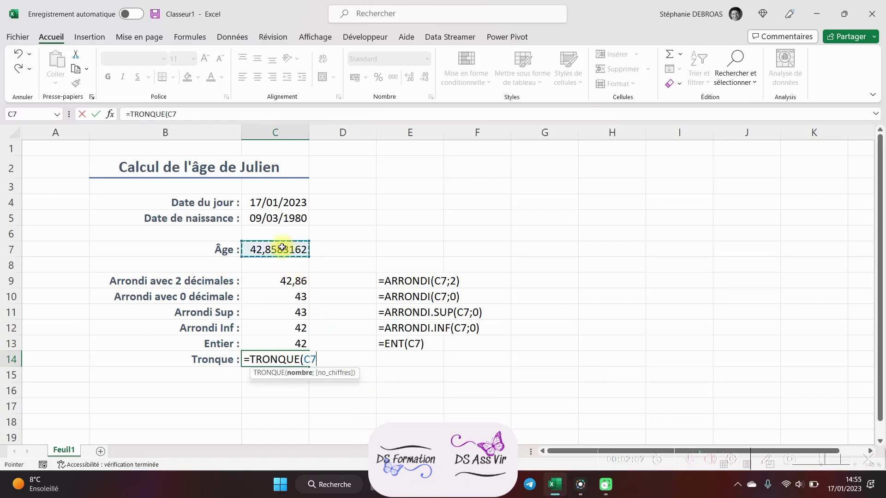
pyautogui.write(')')
pyautogui.press('Return')
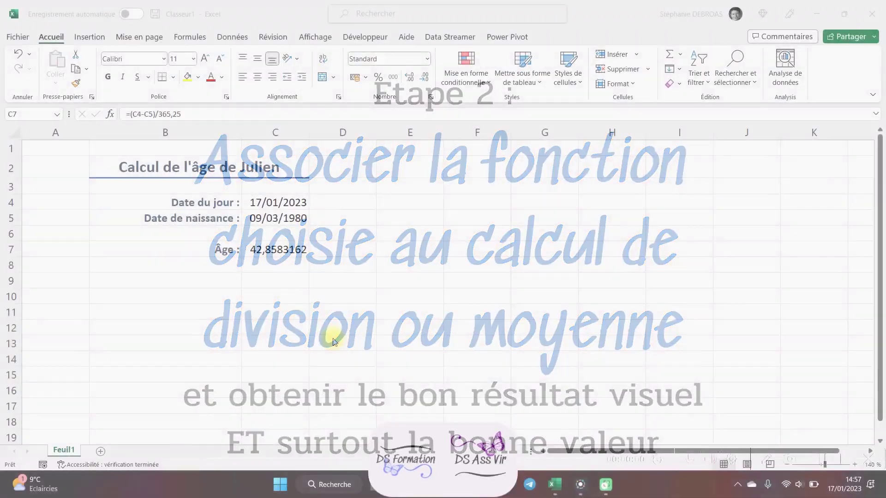
# Step: Insert the ARRONDI.INF function and its opening parenthesis in front of the existing (C4-C5)/365,25 calculation in C7
pyautogui.click(292, 253)
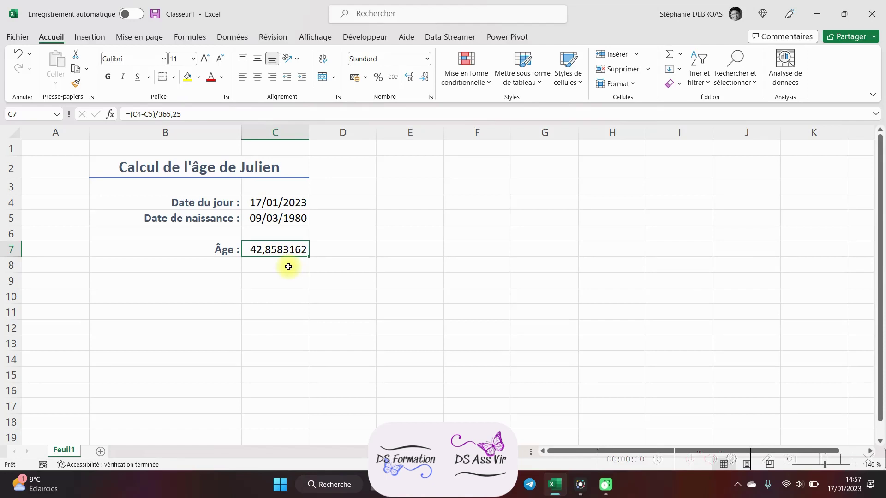
pyautogui.click(131, 114)
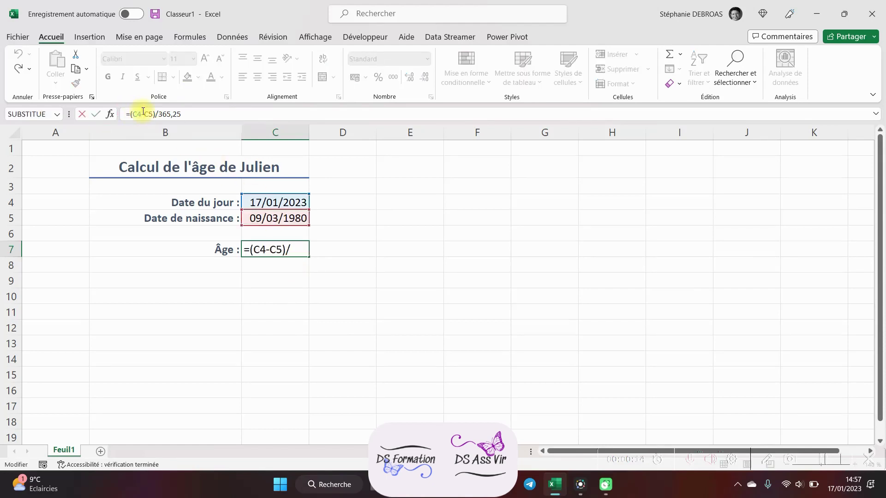
pyautogui.click(179, 114)
pyautogui.write('arron')
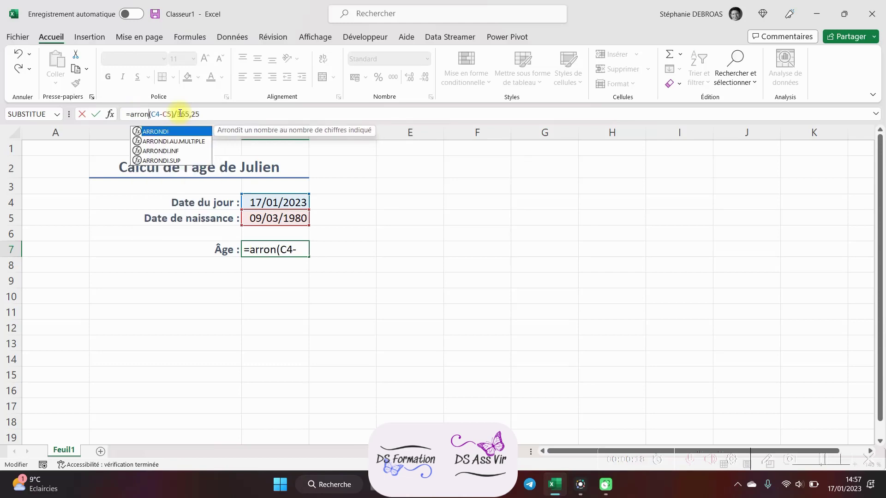
pyautogui.doubleClick(165, 152)
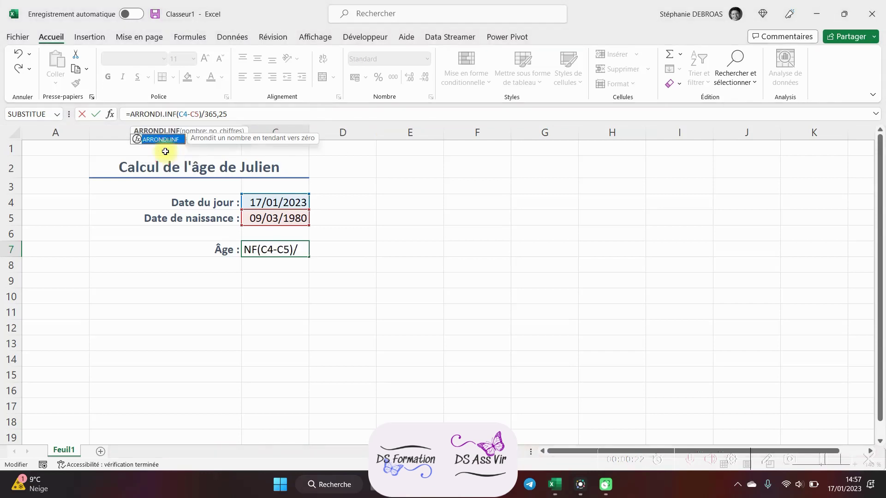
pyautogui.click(184, 114)
pyautogui.write('(')
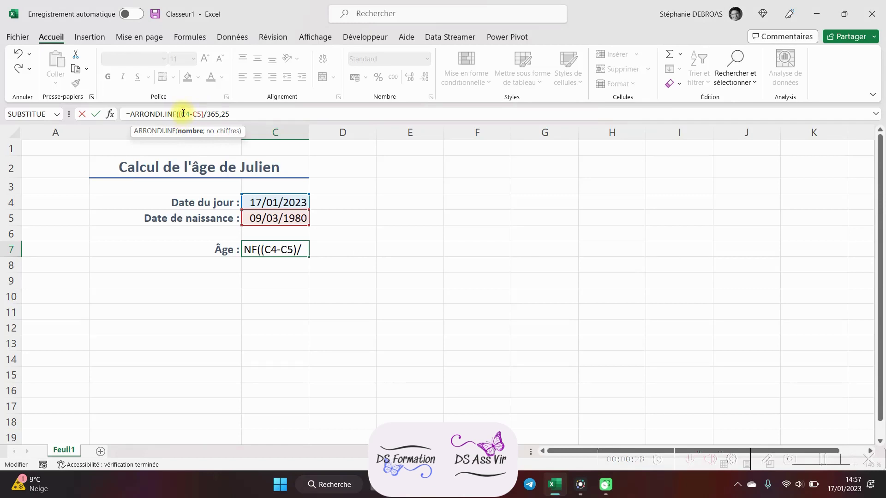
# Step: Complete the age formula in C7 with 0 decimals as =ARRONDI.INF((C4-C5)/365,25;0) and select the cell again to review it
pyautogui.click(206, 114)
pyautogui.click(185, 114)
pyautogui.moveTo(179, 114); pyautogui.dragTo(204, 113)
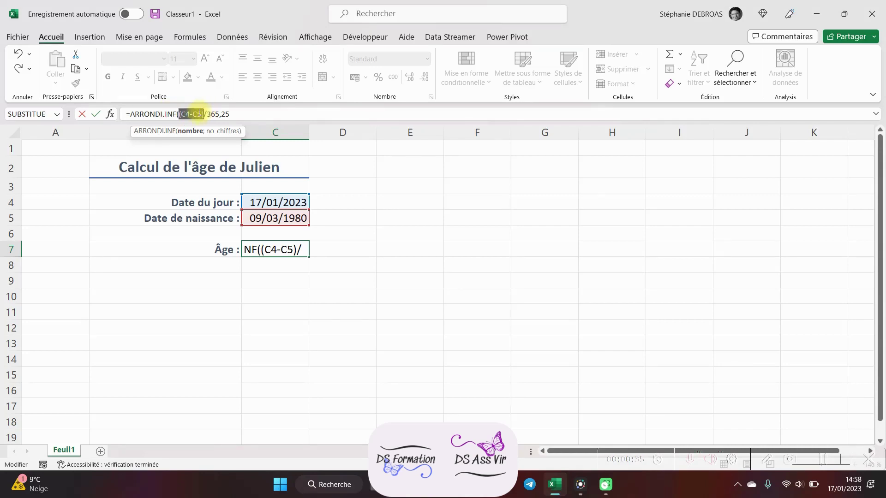
pyautogui.click(242, 113)
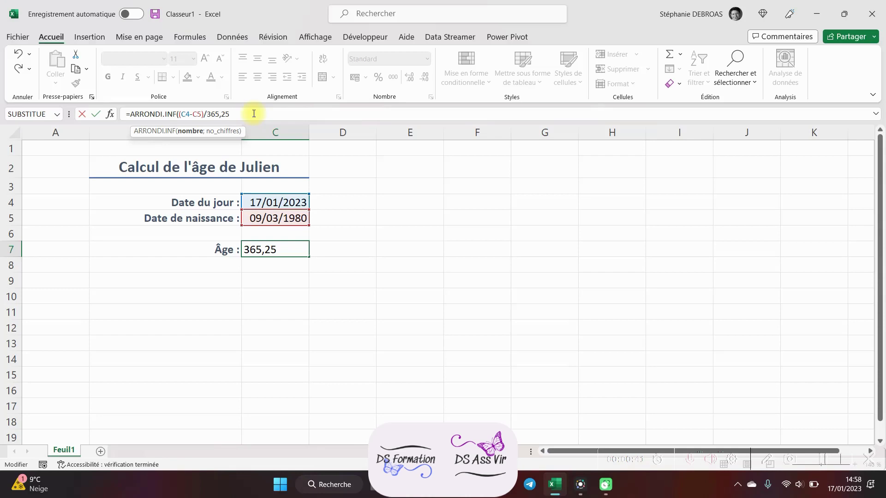
pyautogui.write(';0)')
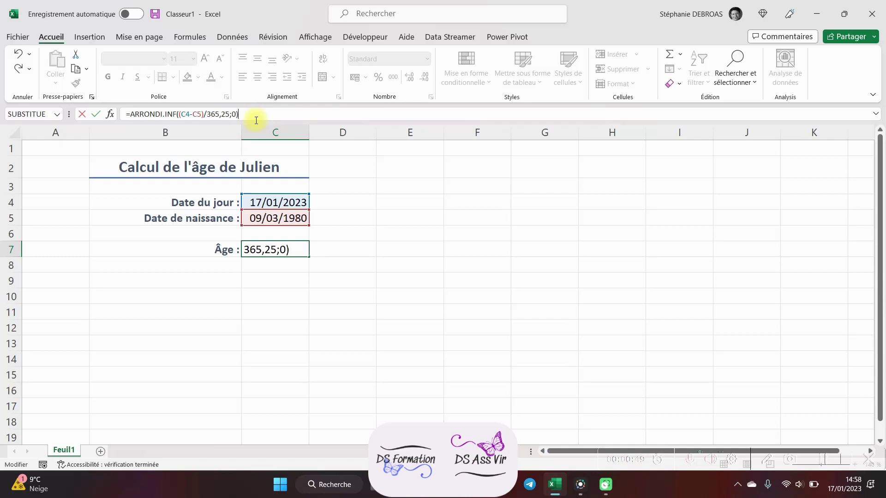
pyautogui.press('Return')
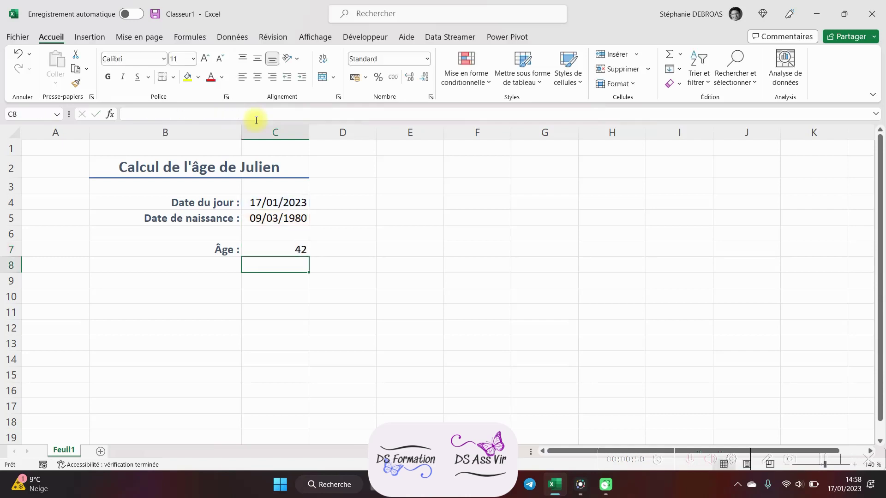
pyautogui.click(299, 249)
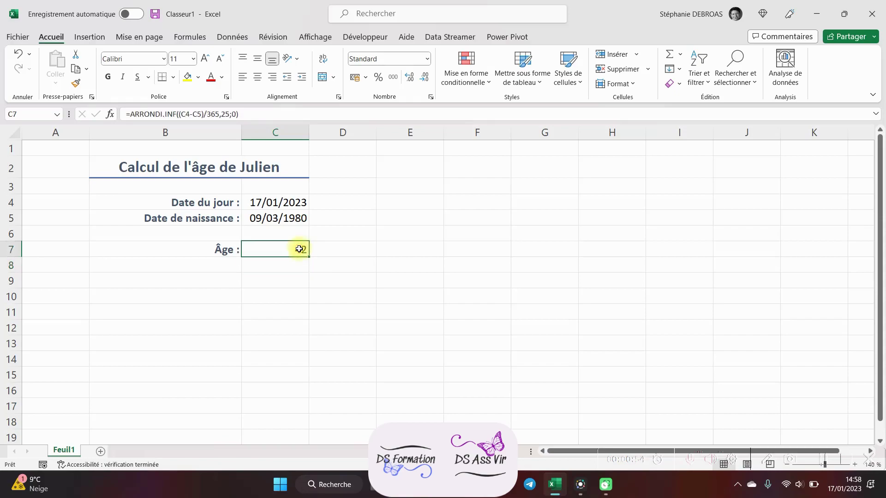